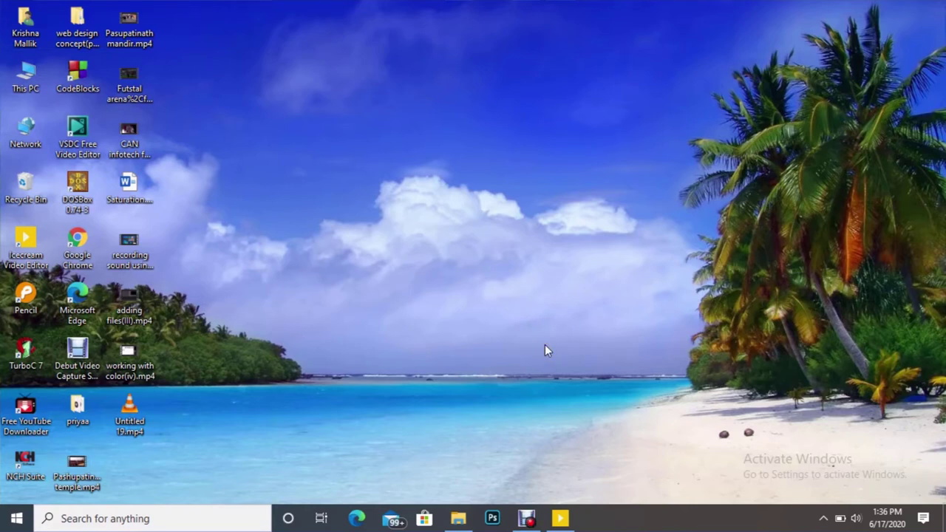
Create a new empty project, My project 30, from the My projects list.
{"action": "left_click", "coordinate": [559, 519]}
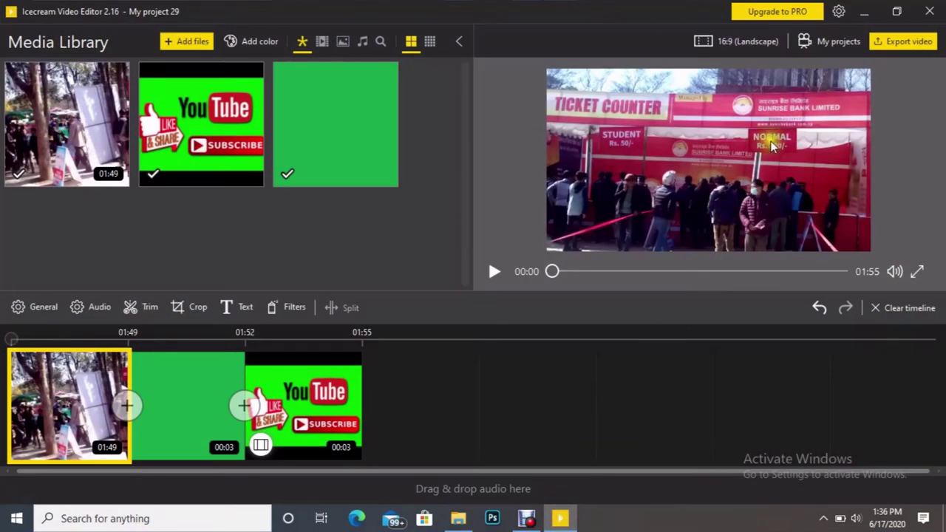
{"action": "left_click", "coordinate": [842, 42]}
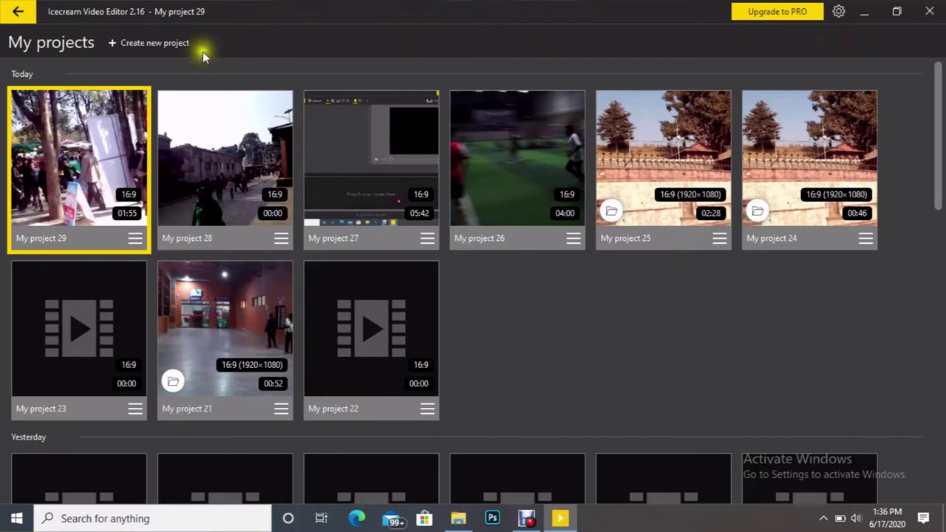
{"action": "left_click", "coordinate": [166, 44]}
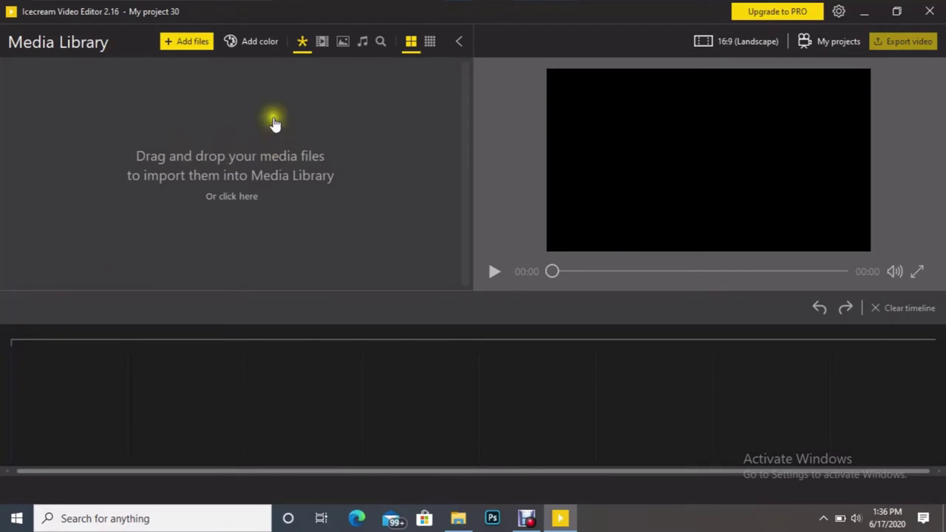
Import CAN infotech festival.mp4 from the Desktop into the media library.
{"action": "left_click", "coordinate": [198, 42]}
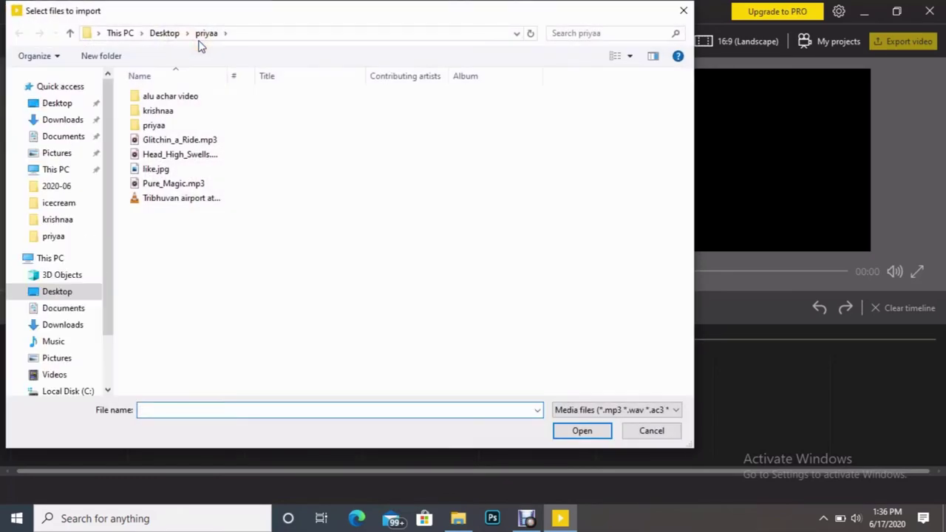
{"action": "left_click", "coordinate": [57, 103]}
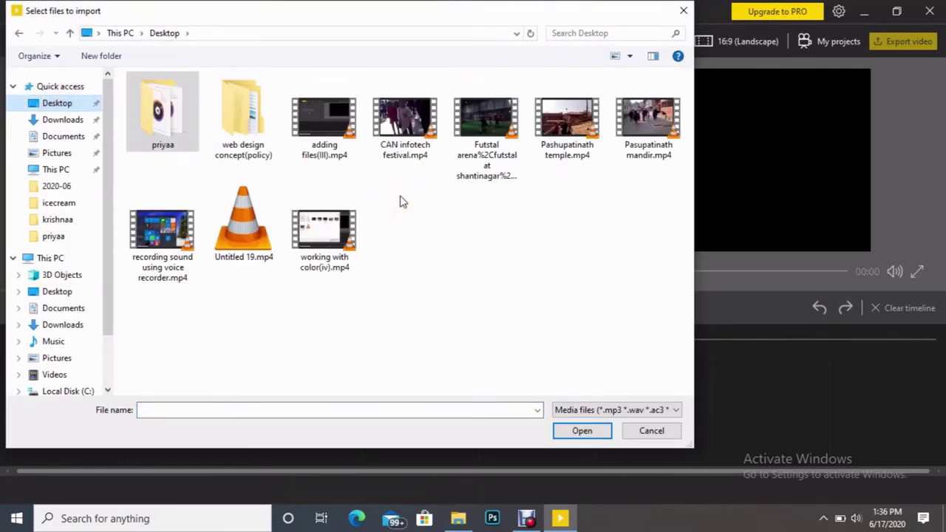
{"action": "left_click", "coordinate": [418, 130]}
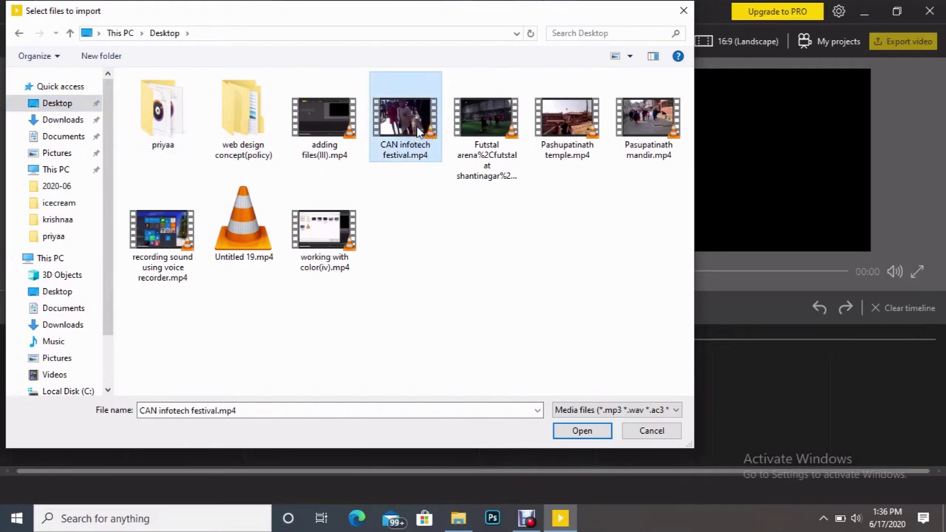
{"action": "left_click", "coordinate": [574, 435]}
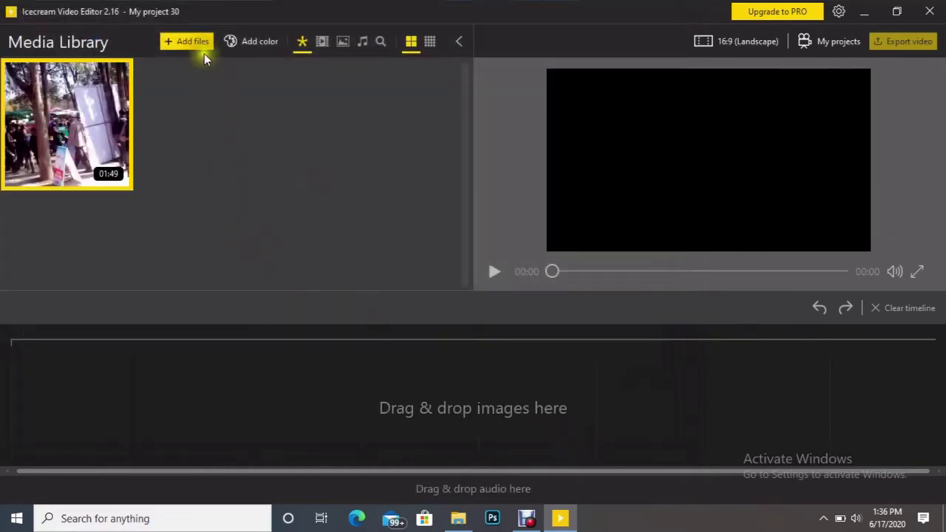
Import the Futstal arena video (04:00) into the media library.
{"action": "left_click", "coordinate": [186, 42]}
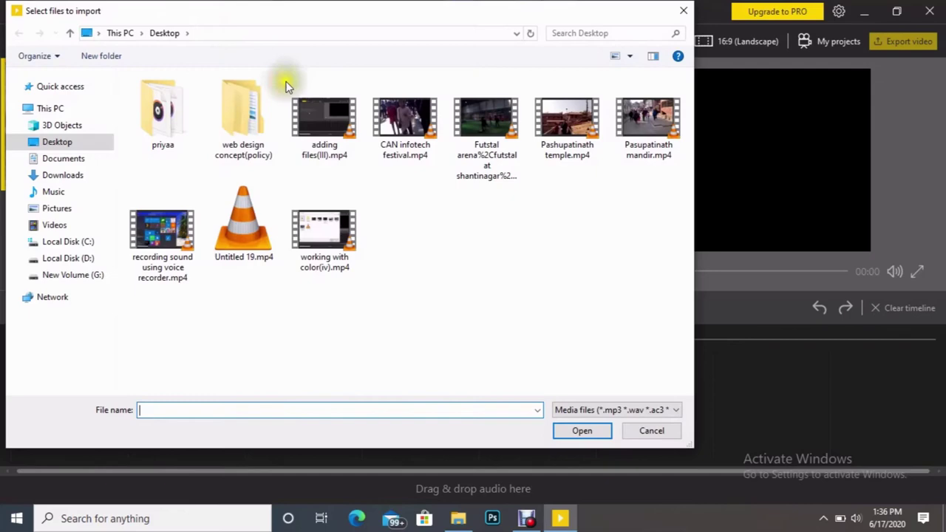
{"action": "left_click", "coordinate": [497, 111]}
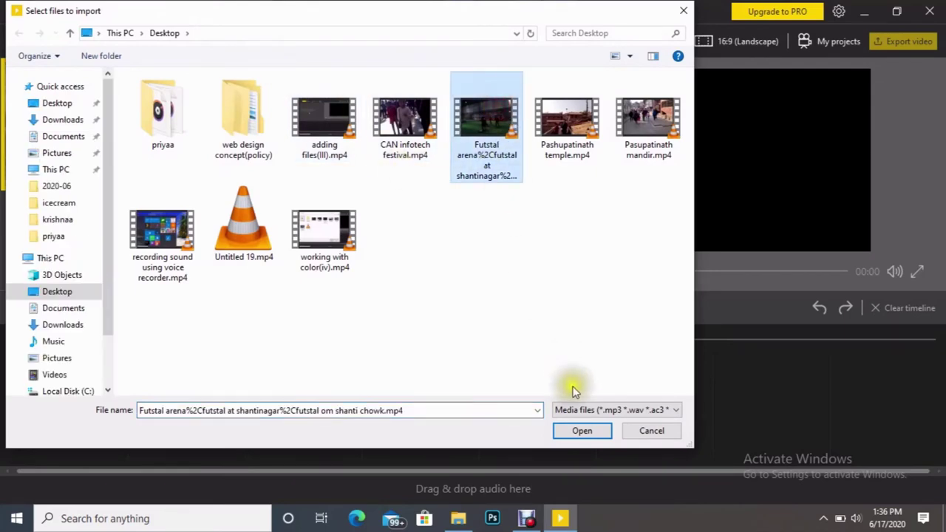
{"action": "left_click", "coordinate": [581, 432]}
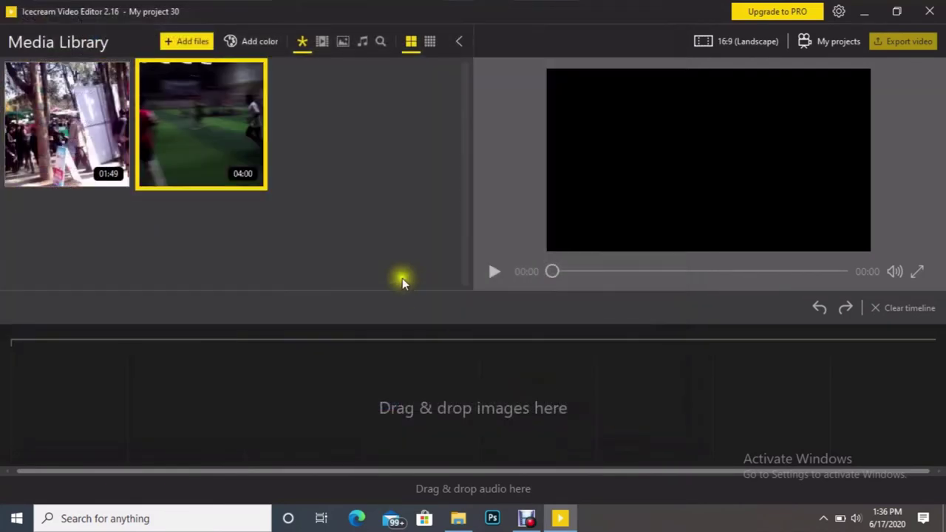
Import the Pashupatinath temple.mp4 video (00:40) into the media library.
{"action": "left_click", "coordinate": [168, 47]}
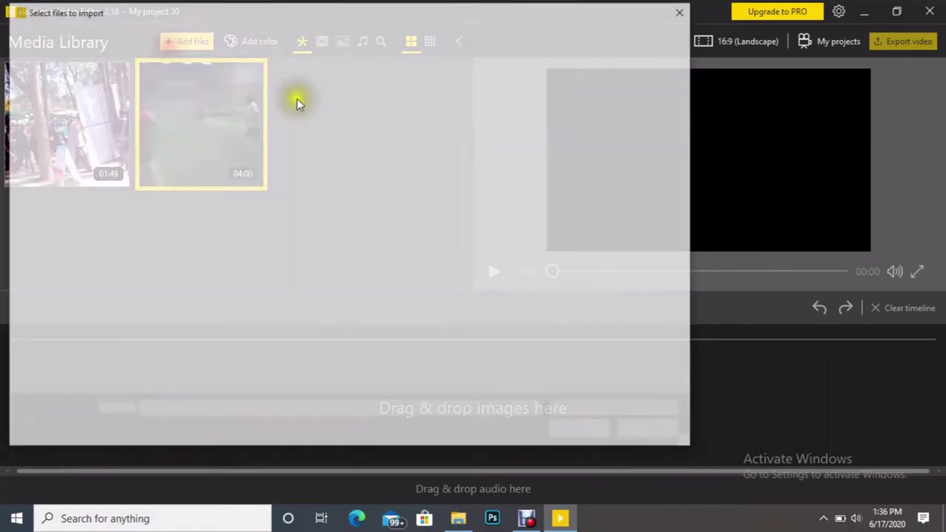
{"action": "left_click", "coordinate": [566, 118]}
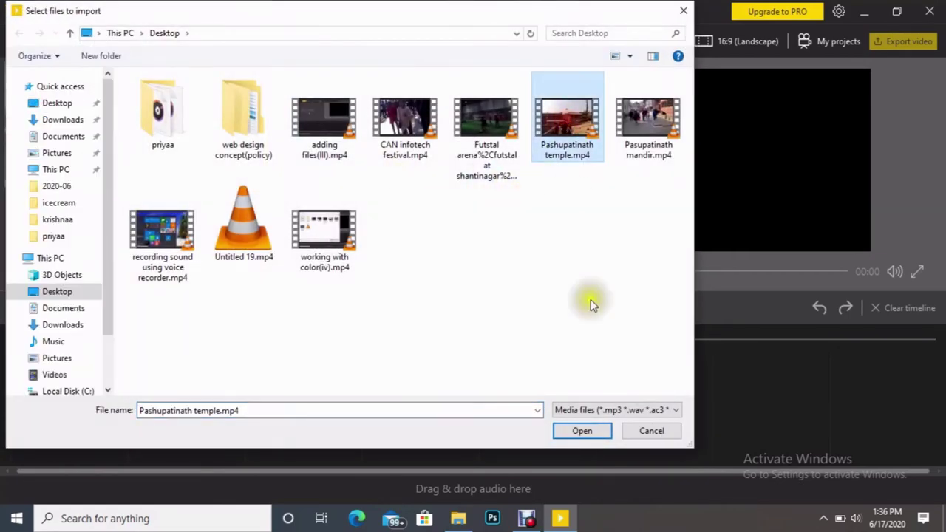
{"action": "left_click", "coordinate": [604, 436]}
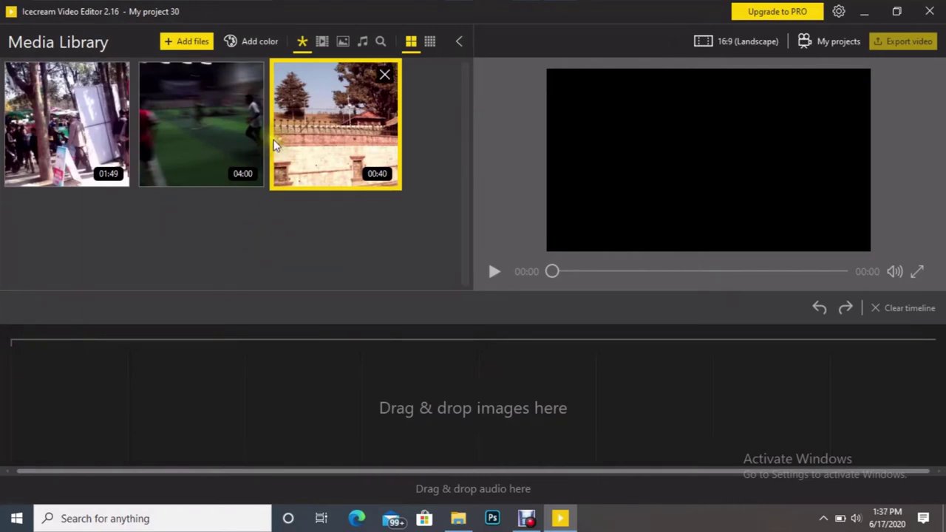
Import the like.jpg subscribe image from the priyaa folder.
{"action": "left_click", "coordinate": [189, 46]}
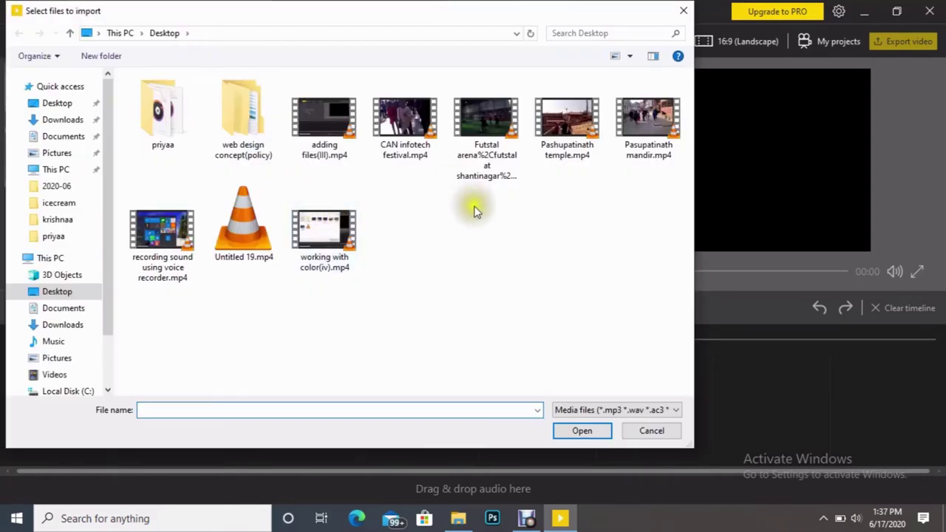
{"action": "double_click", "coordinate": [158, 119]}
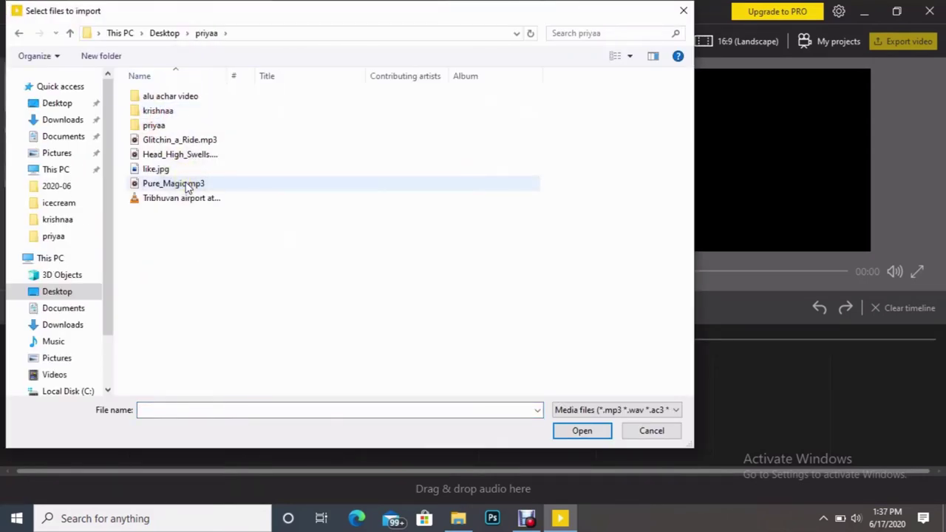
{"action": "left_click", "coordinate": [144, 171]}
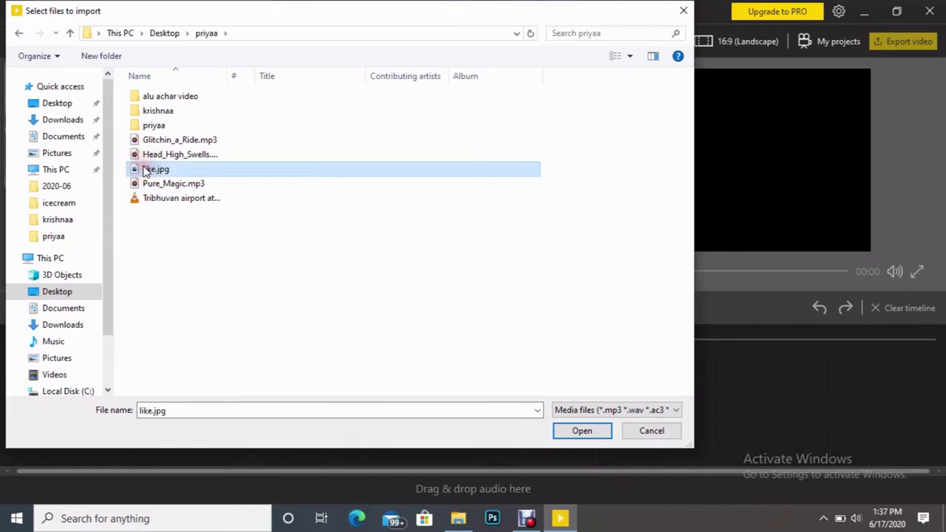
{"action": "left_click", "coordinate": [583, 431]}
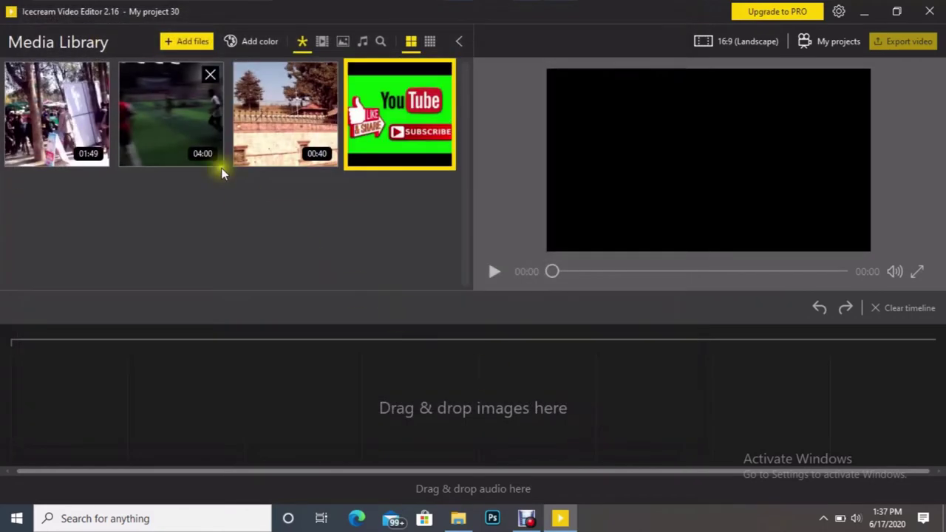
Import the Pure_Magic.mp3 audio track (01:50).
{"action": "left_click", "coordinate": [191, 42]}
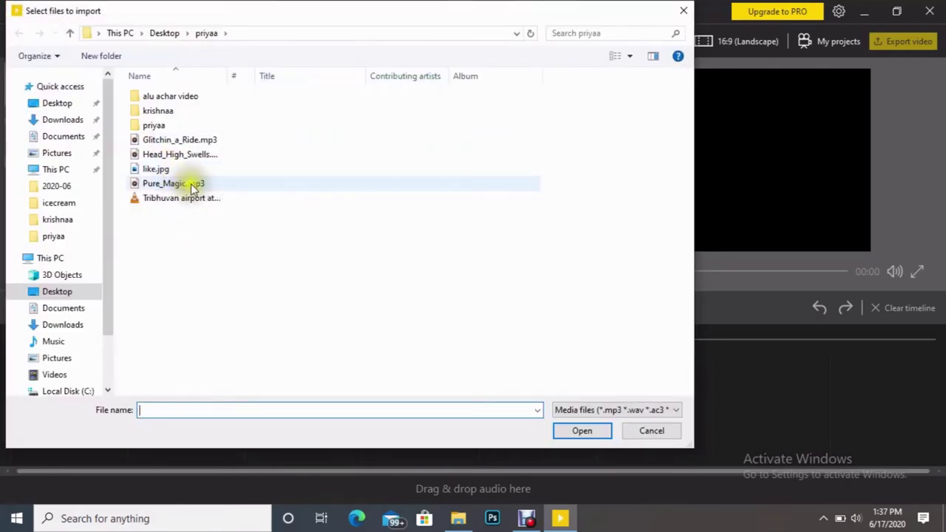
{"action": "left_click", "coordinate": [194, 184]}
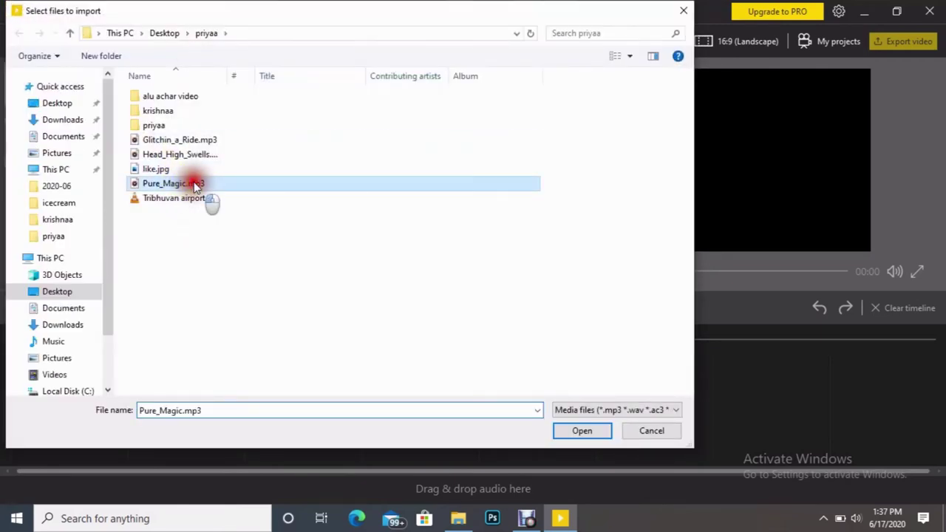
{"action": "left_click", "coordinate": [591, 433]}
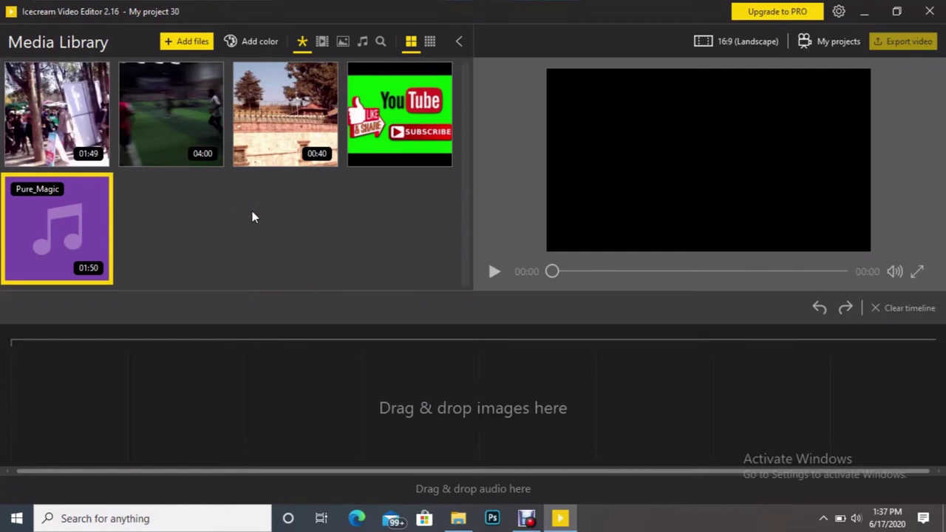
Deselect Pure_Magic and filter the library to the 01:49, 04:00 and 00:40 video clips.
{"action": "left_click", "coordinate": [253, 217]}
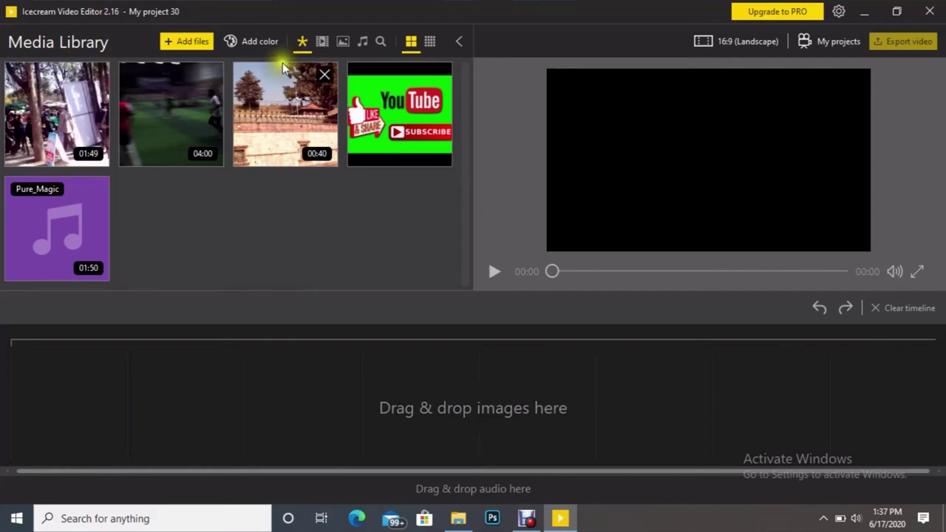
{"action": "left_click", "coordinate": [302, 42]}
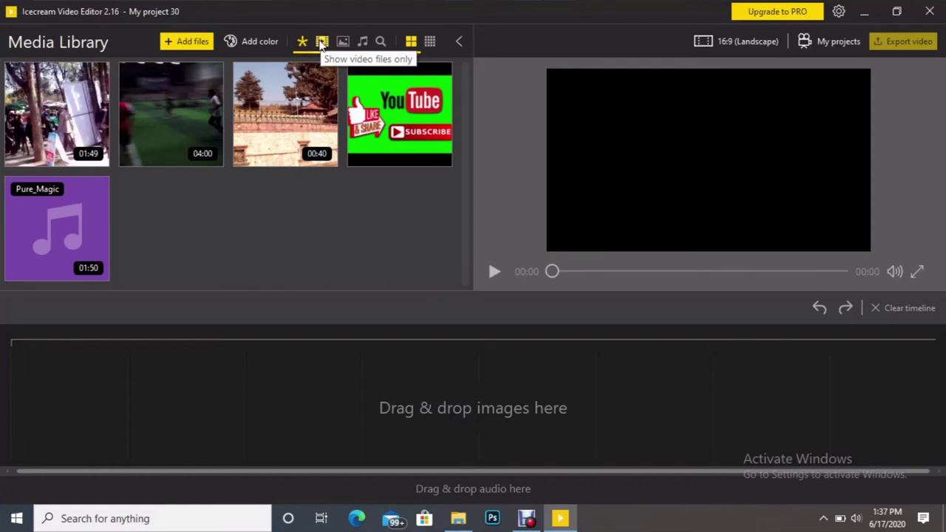
{"action": "left_click", "coordinate": [321, 43]}
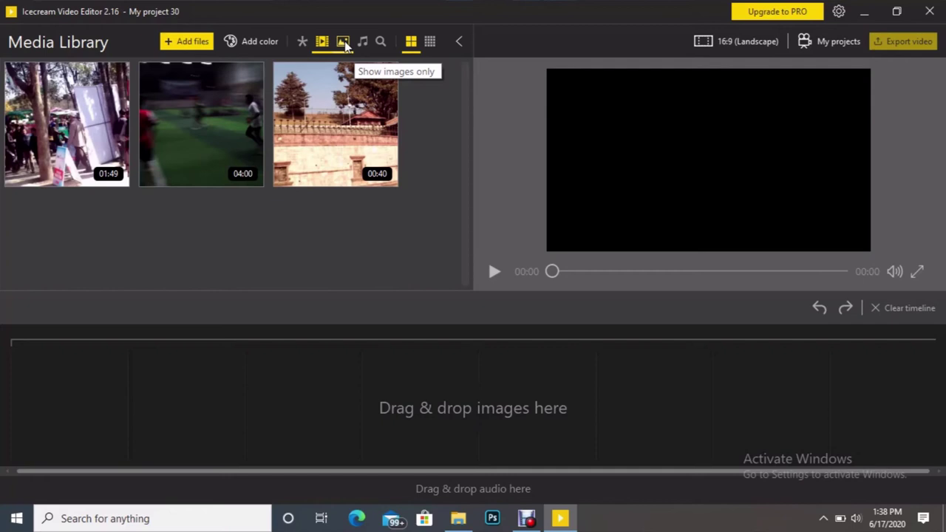
Filter the library to images only, then audio only, leaving just Pure_Magic (01:50).
{"action": "left_click", "coordinate": [344, 42]}
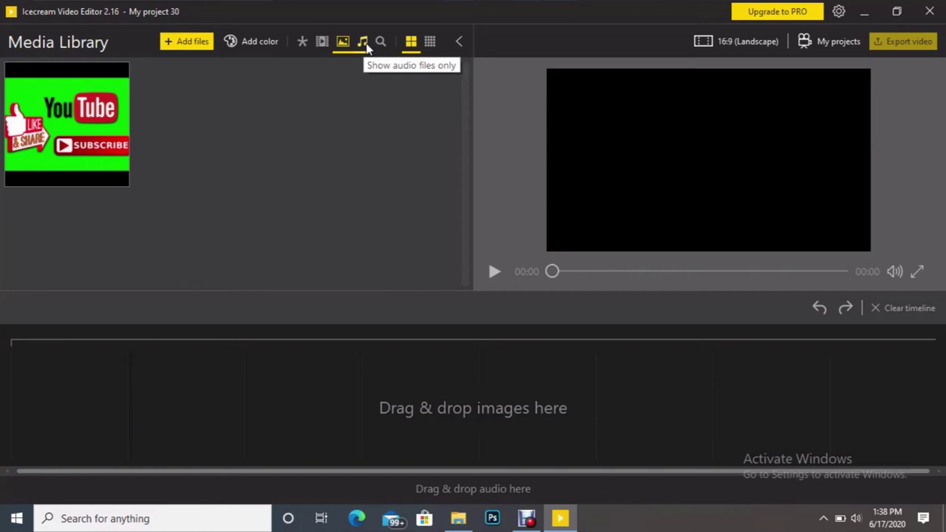
{"action": "left_click", "coordinate": [366, 44]}
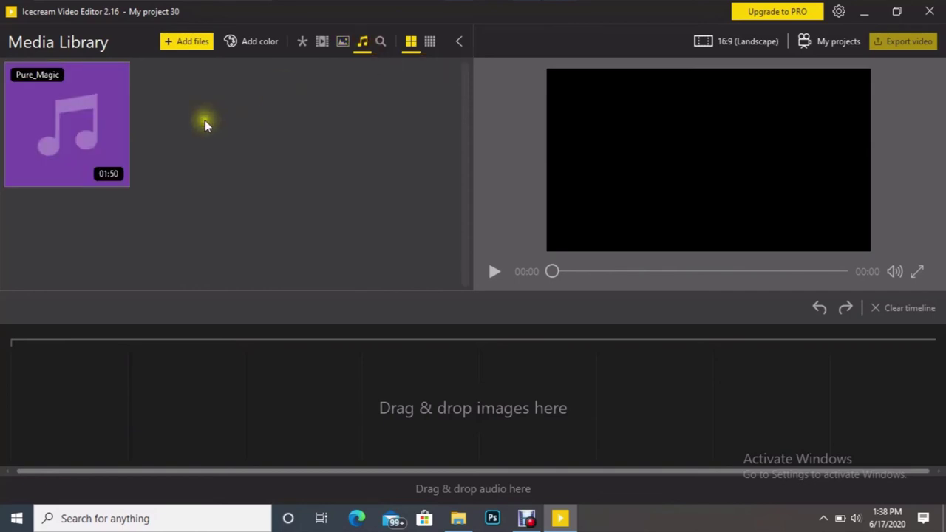
{"action": "mouse_move", "coordinate": [87, 116]}
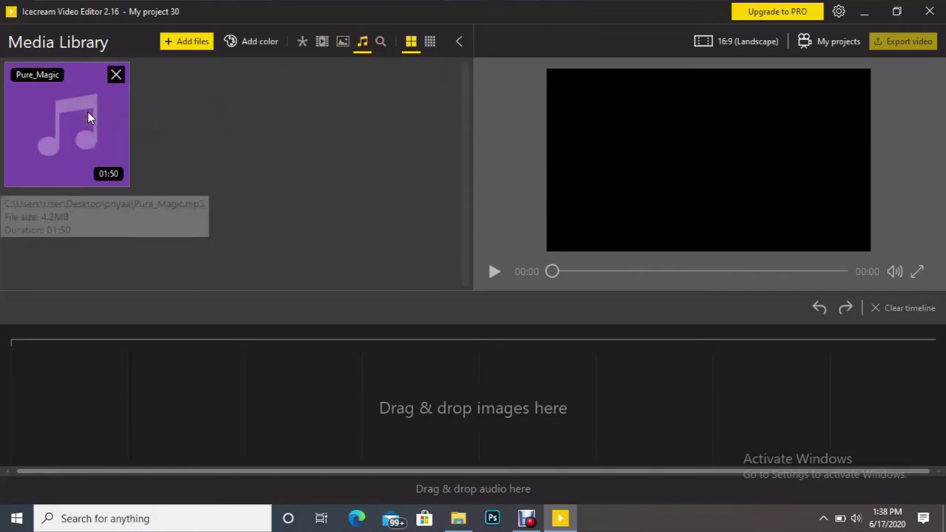
{"action": "left_click", "coordinate": [379, 40]}
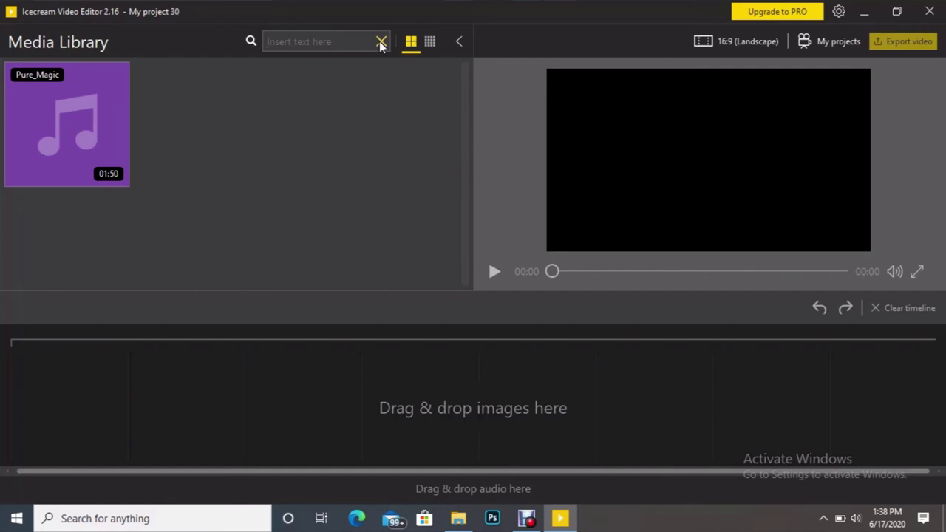
{"action": "left_click", "coordinate": [357, 103]}
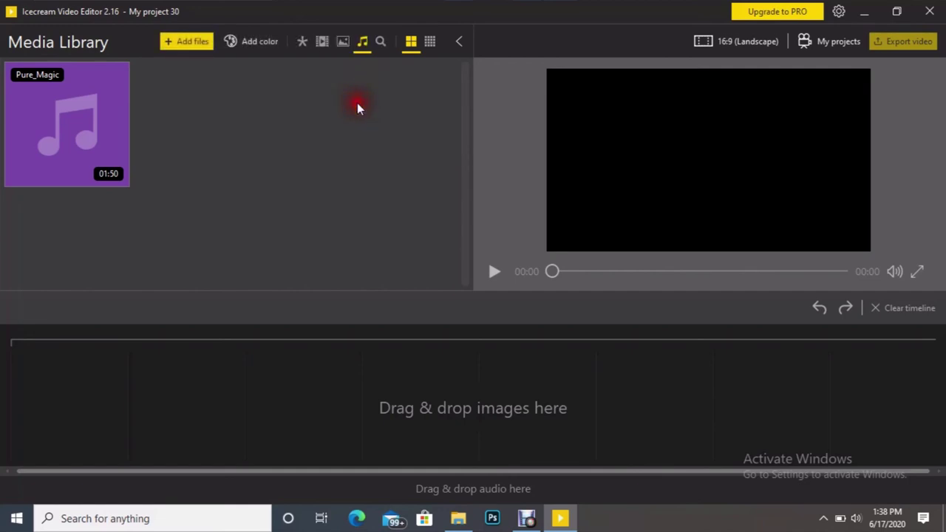
Toggle library thumbnails between small and large, ending on large, then show all files.
{"action": "left_click", "coordinate": [429, 42]}
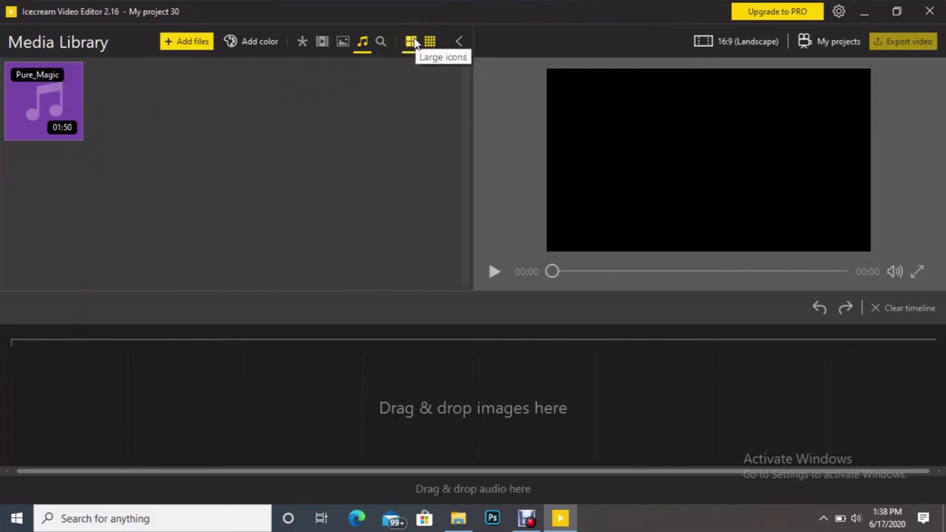
{"action": "left_click", "coordinate": [412, 43]}
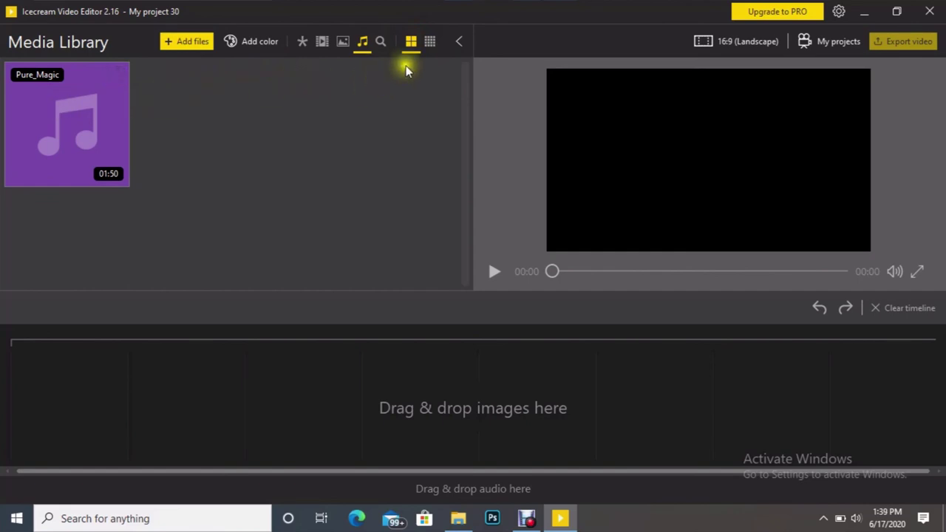
{"action": "left_click", "coordinate": [430, 43]}
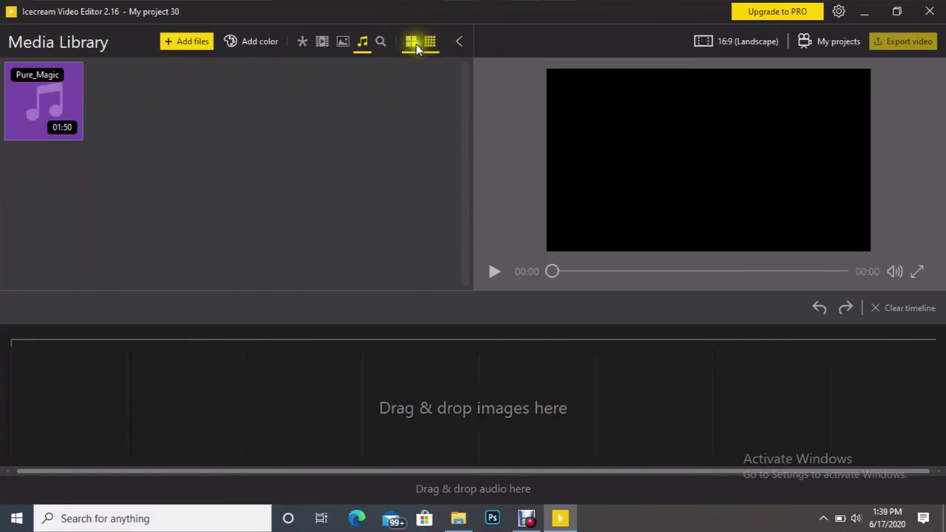
{"action": "left_click", "coordinate": [415, 43]}
{"action": "left_click", "coordinate": [430, 43]}
{"action": "left_click", "coordinate": [412, 43]}
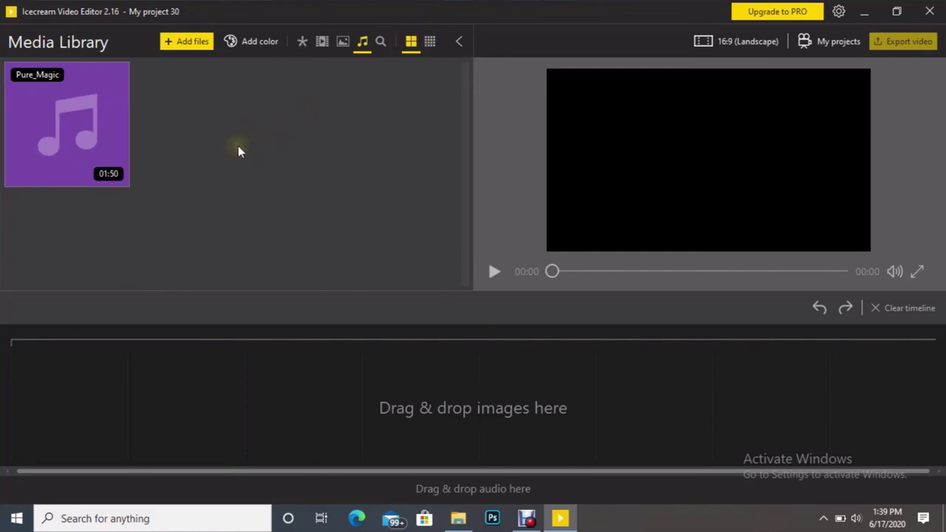
{"action": "left_click", "coordinate": [301, 43]}
{"action": "left_click", "coordinate": [351, 212]}
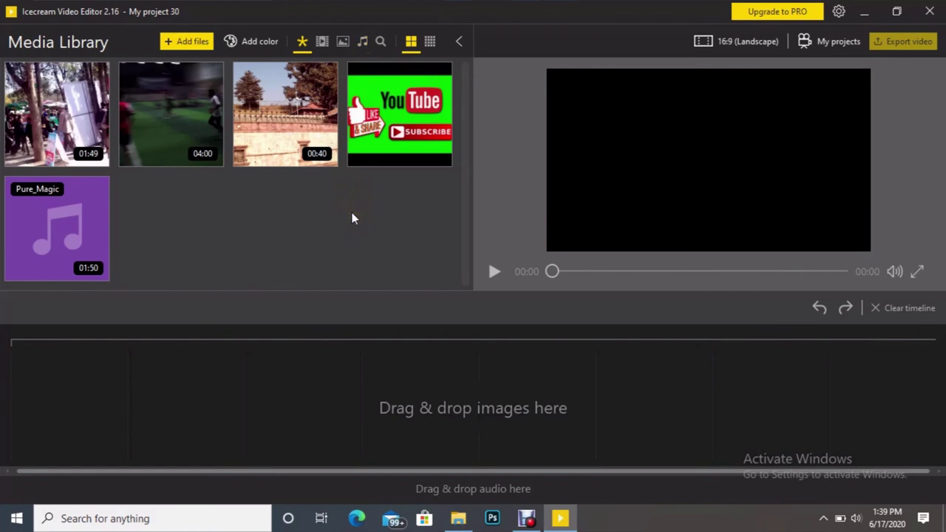
Drag the 01:49, 04:00 and 00:40 clips onto the timeline in order, totalling 06:28.
{"action": "mouse_move", "coordinate": [65, 129]}
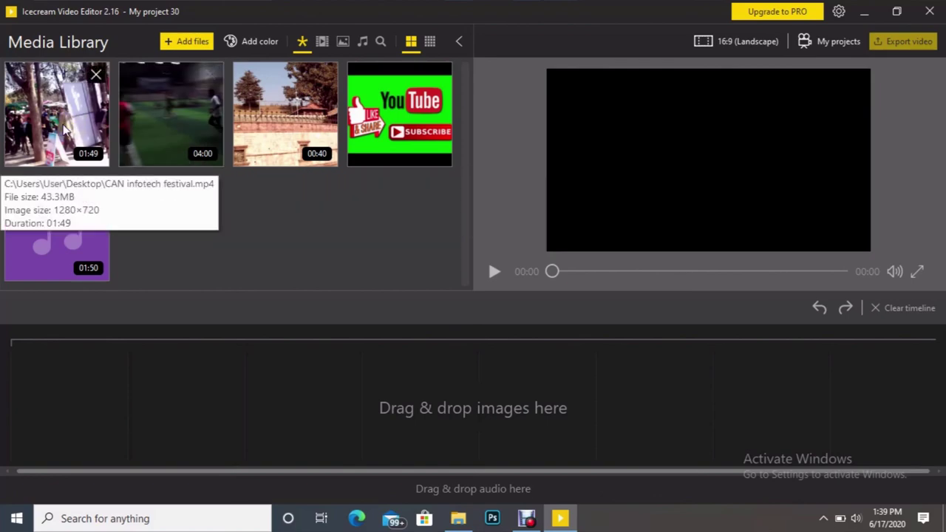
{"action": "left_click_drag", "start_coordinate": [65, 129], "coordinate": [84, 378]}
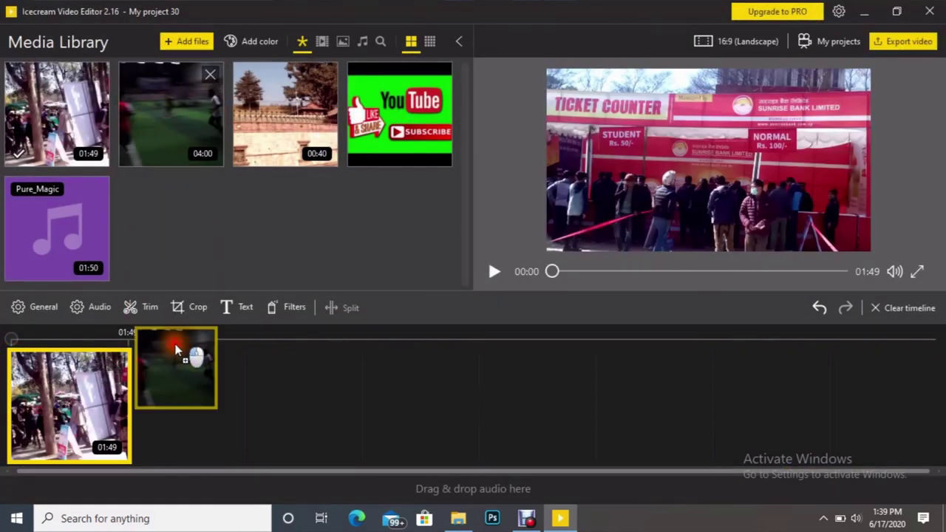
{"action": "left_click_drag", "start_coordinate": [176, 350], "coordinate": [178, 384]}
{"action": "left_click_drag", "start_coordinate": [261, 130], "coordinate": [302, 389]}
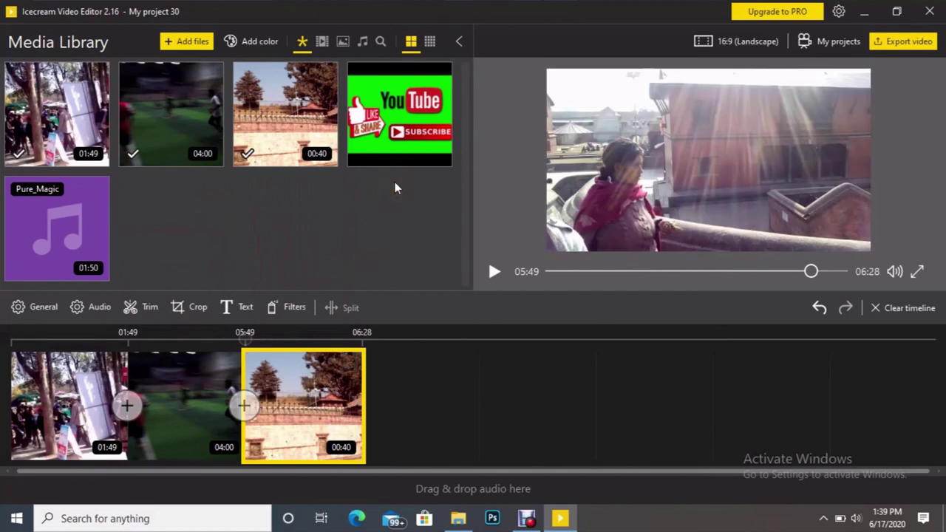
{"action": "mouse_move", "coordinate": [426, 116]}
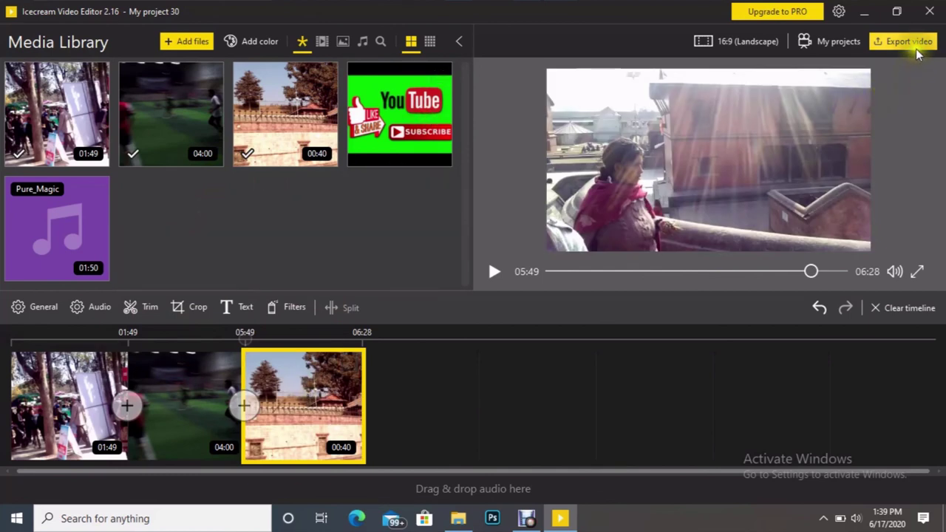